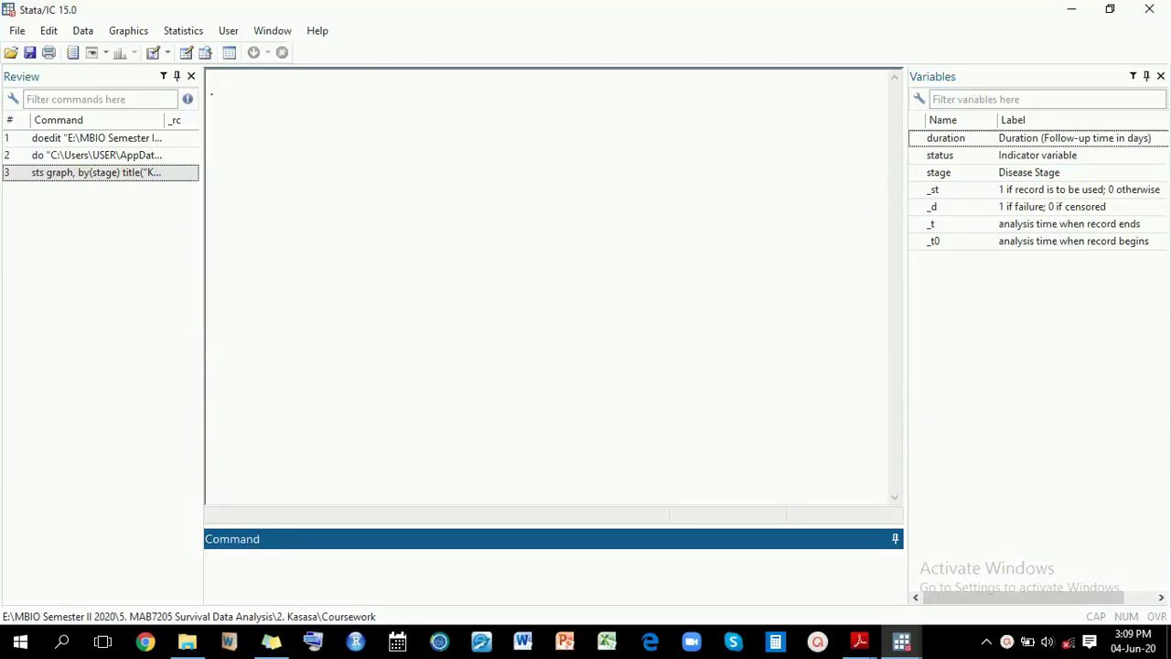
# Rerun the earlier sts graph command to plot Kaplan-Meier curves for Early and Late Stage
pyautogui.click(183, 180)
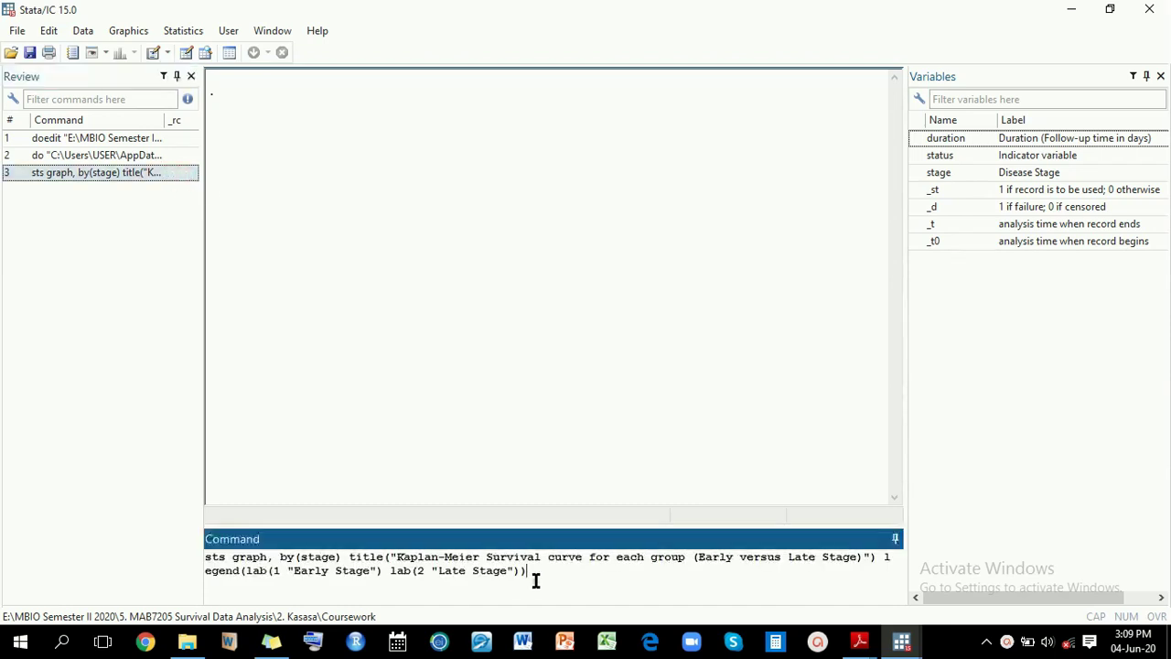
pyautogui.press('Return')
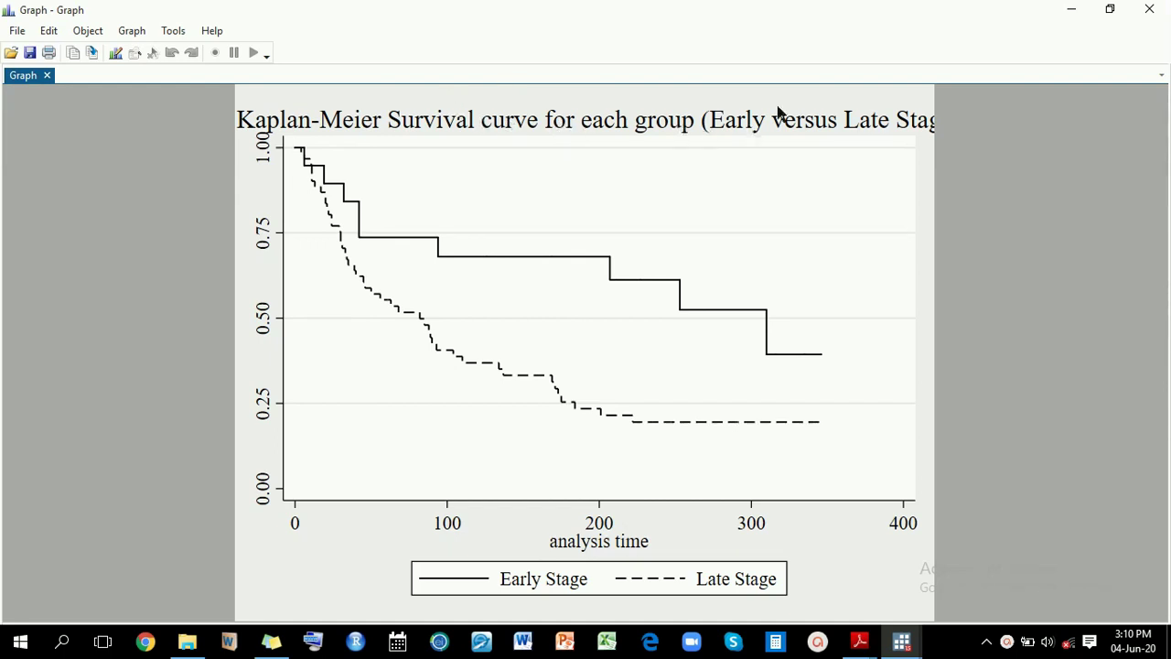
# Redraw the sts graph with scale(.7) added so the full title fits
pyautogui.click(1148, 11)
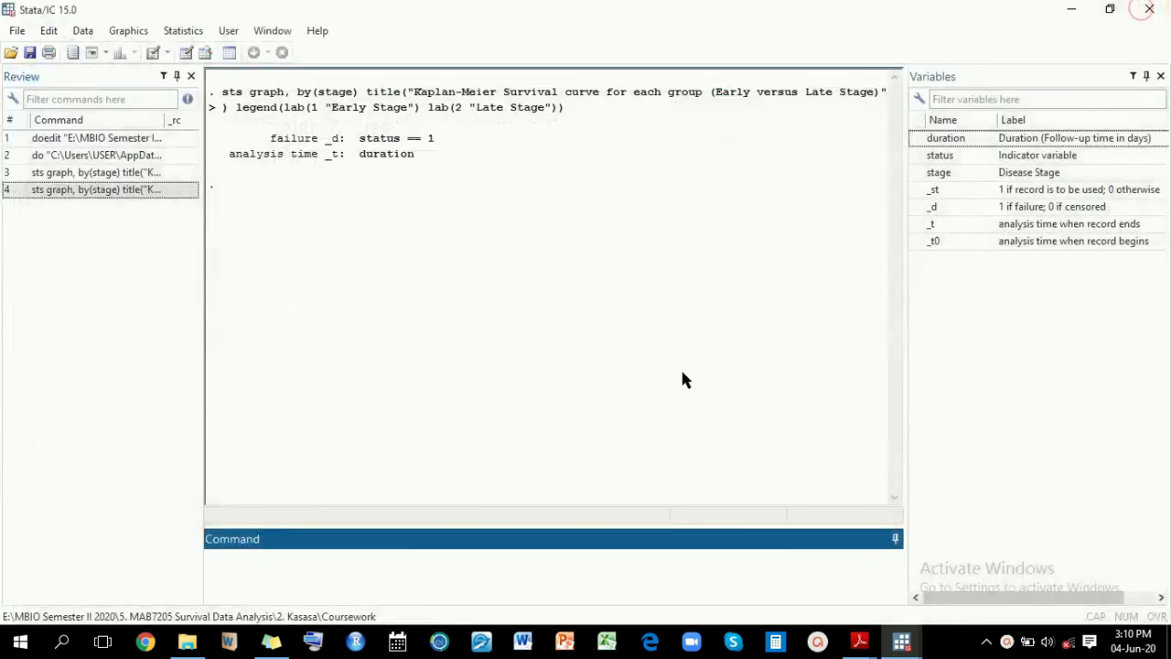
pyautogui.click(157, 188)
pyautogui.write('s')
pyautogui.write('cale(.7')
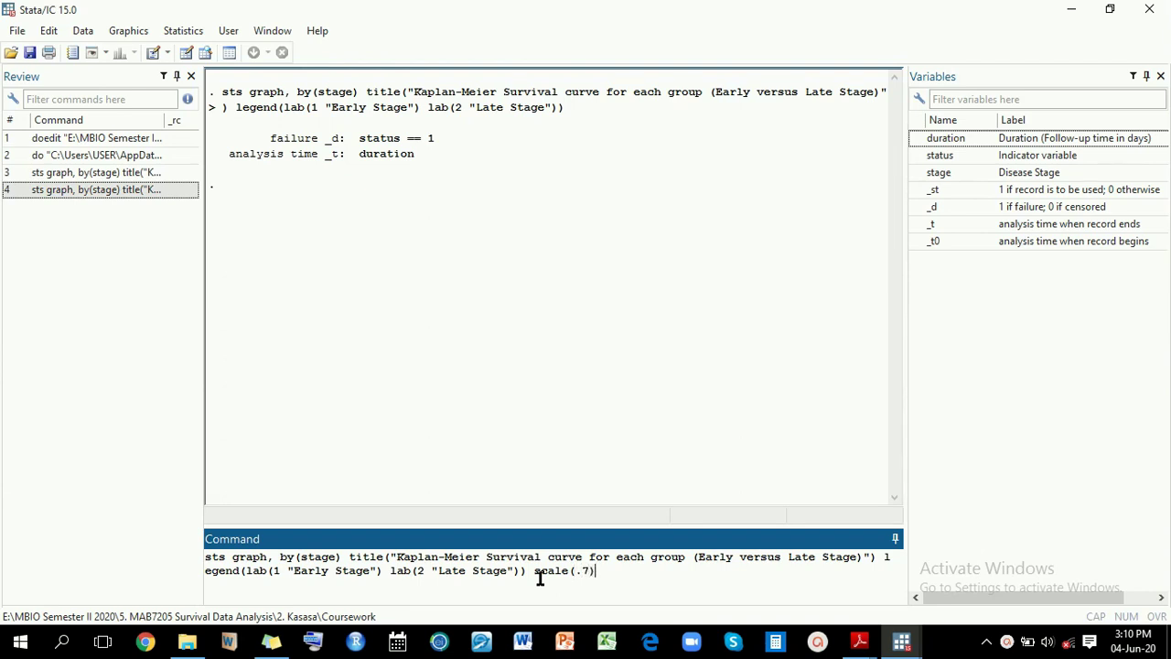
pyautogui.press('Return')
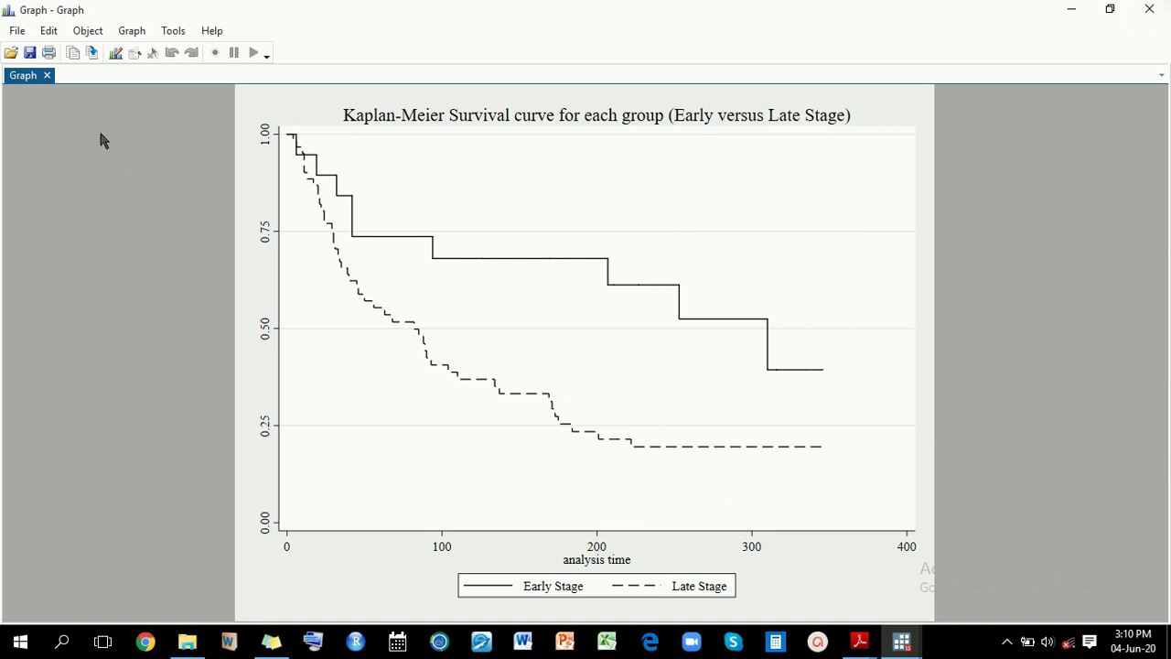
# Apply the s1 color scheme, making Early Stage green and Late Stage orange
pyautogui.click(46, 35)
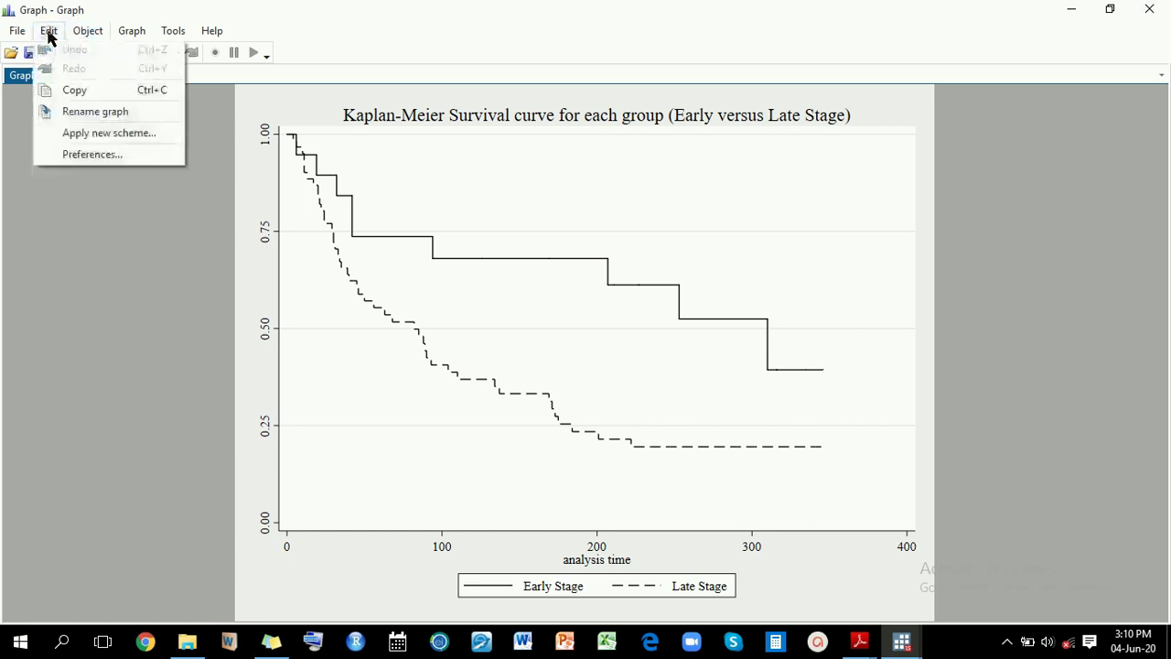
pyautogui.click(89, 134)
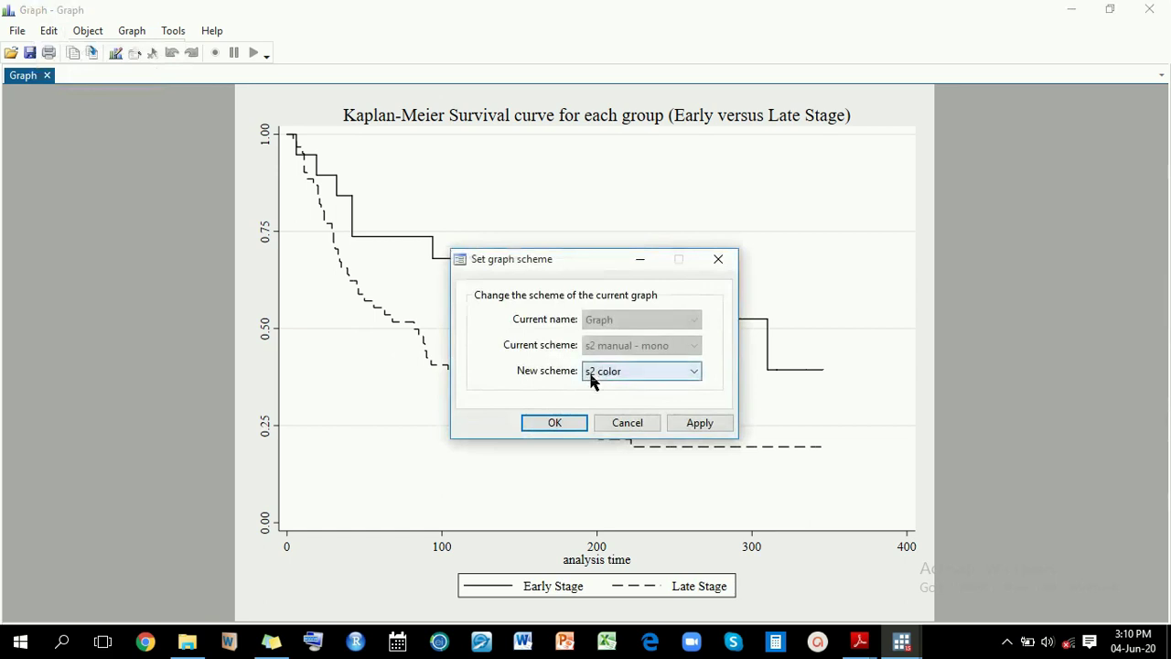
pyautogui.click(695, 374)
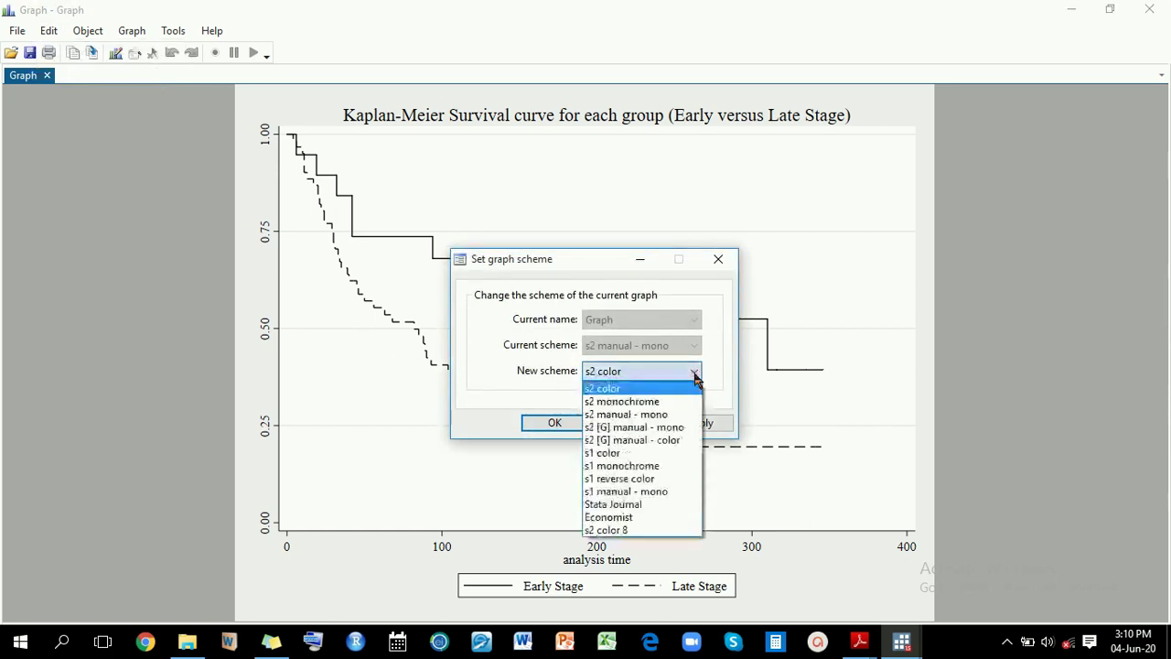
pyautogui.click(638, 455)
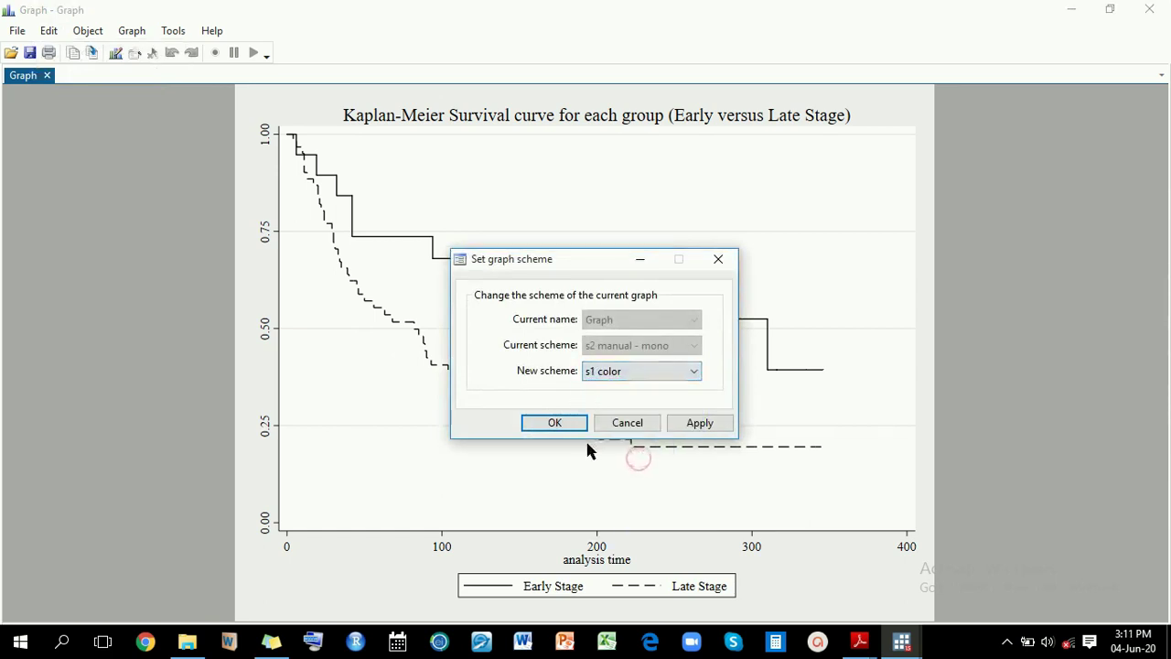
pyautogui.click(560, 427)
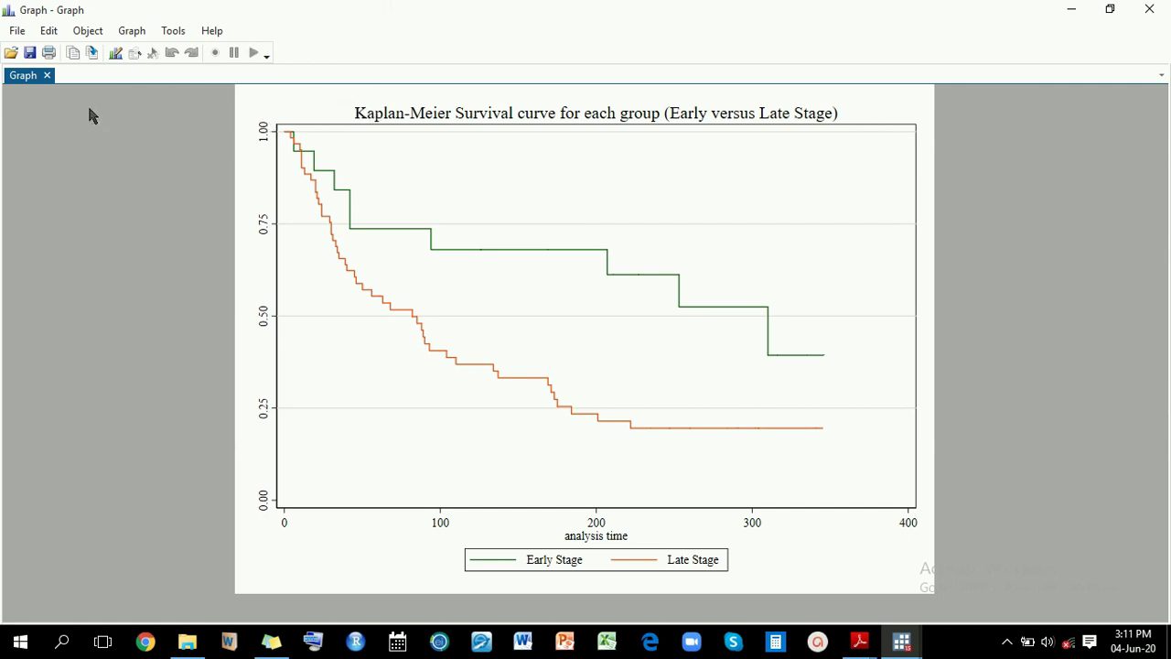
pyautogui.click(53, 33)
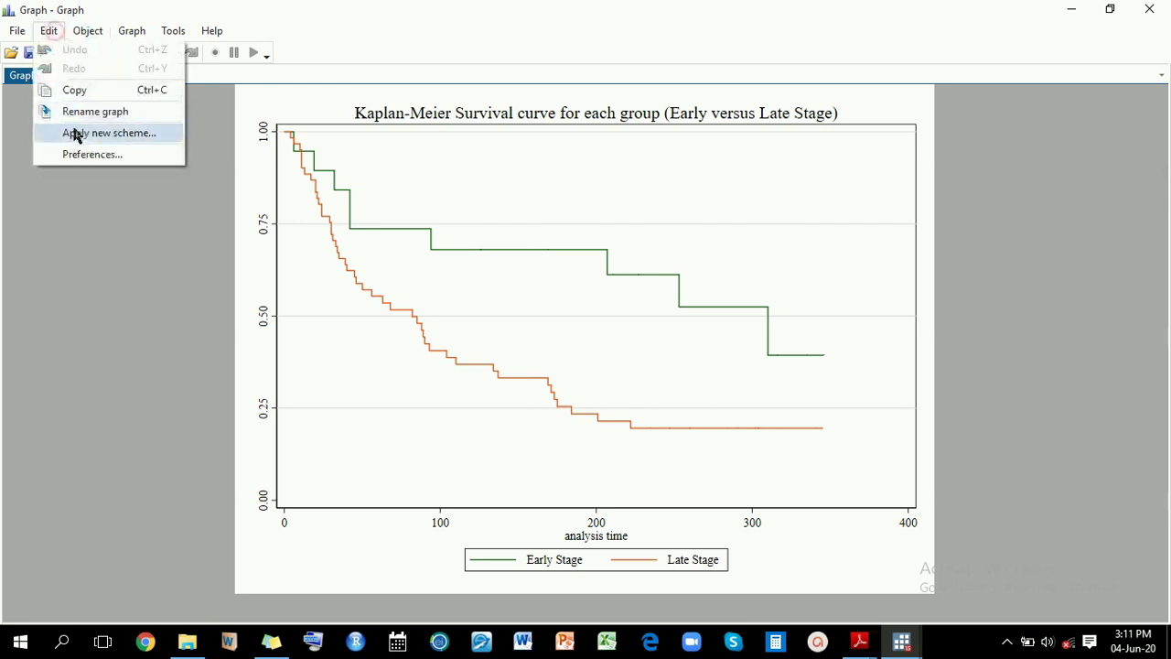
pyautogui.click(79, 152)
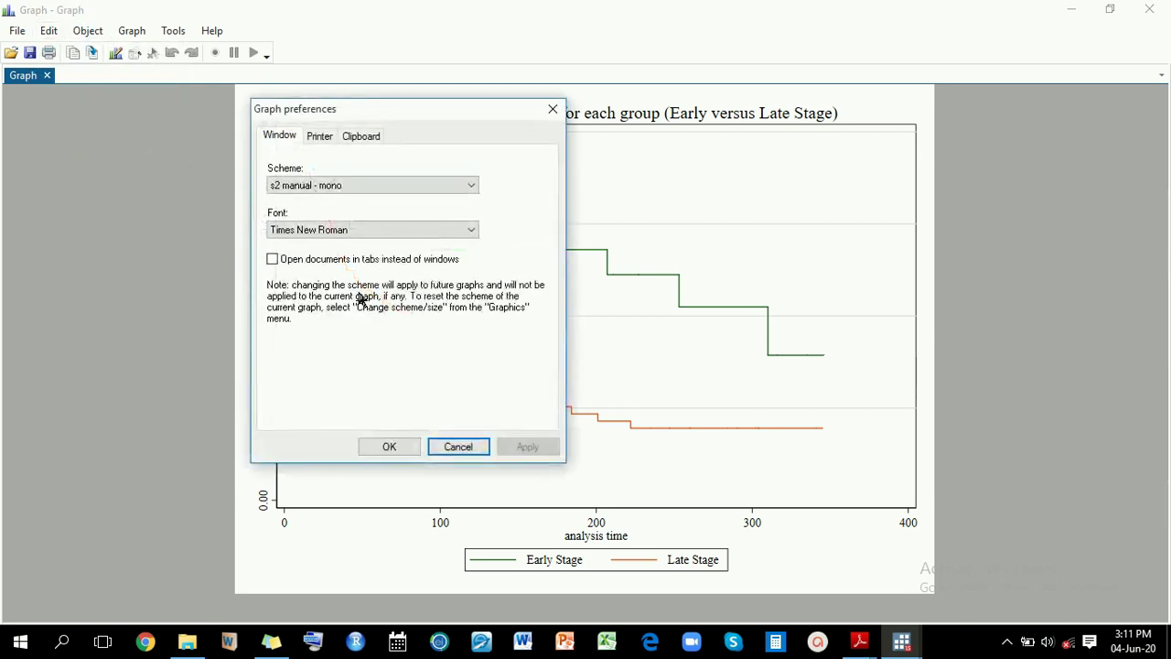
pyautogui.click(455, 230)
pyautogui.moveTo(473, 526); pyautogui.dragTo(471, 270)
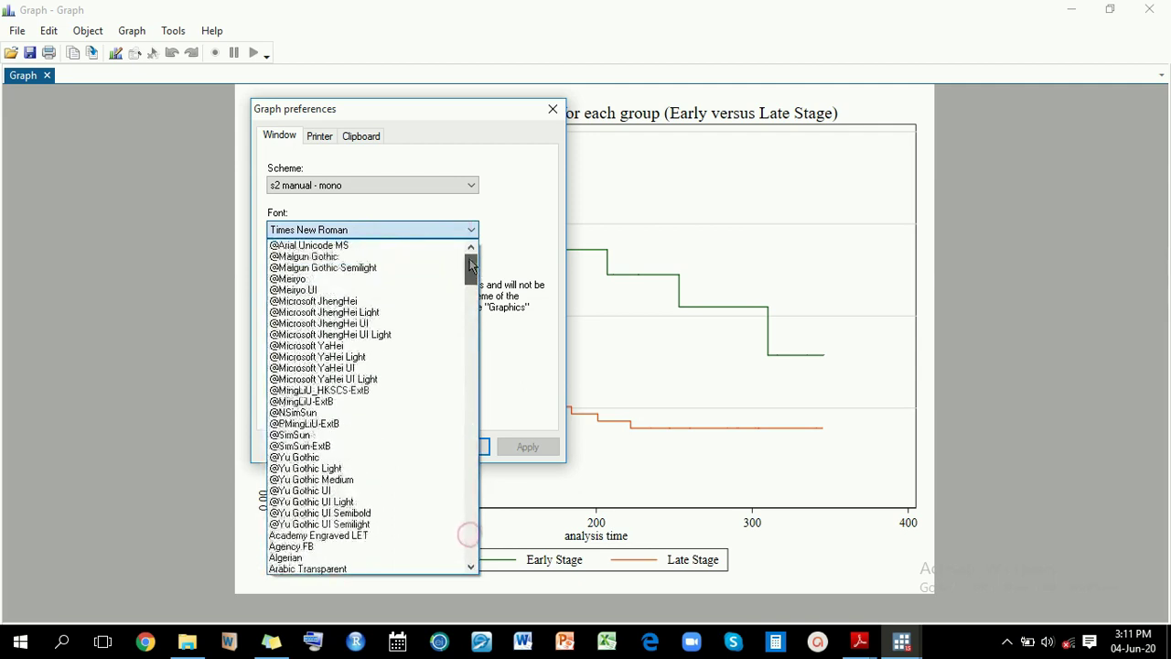
pyautogui.click(383, 247)
pyautogui.click(411, 449)
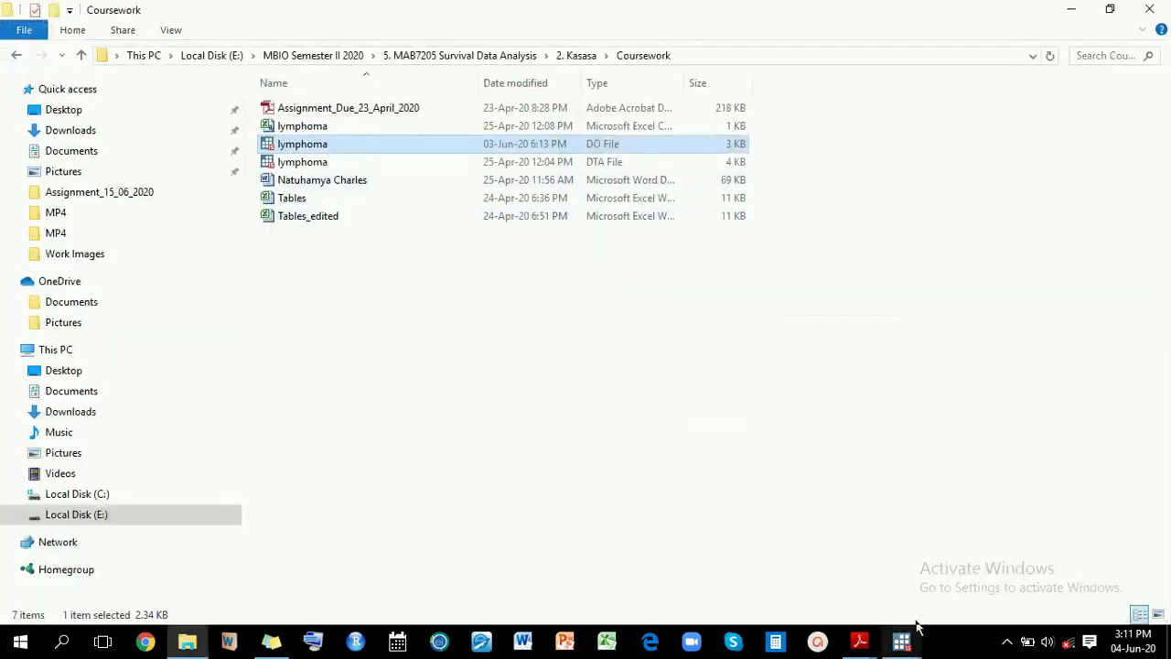
# Bring the Stata Graph window back in front of File Explorer
pyautogui.moveTo(915, 632)
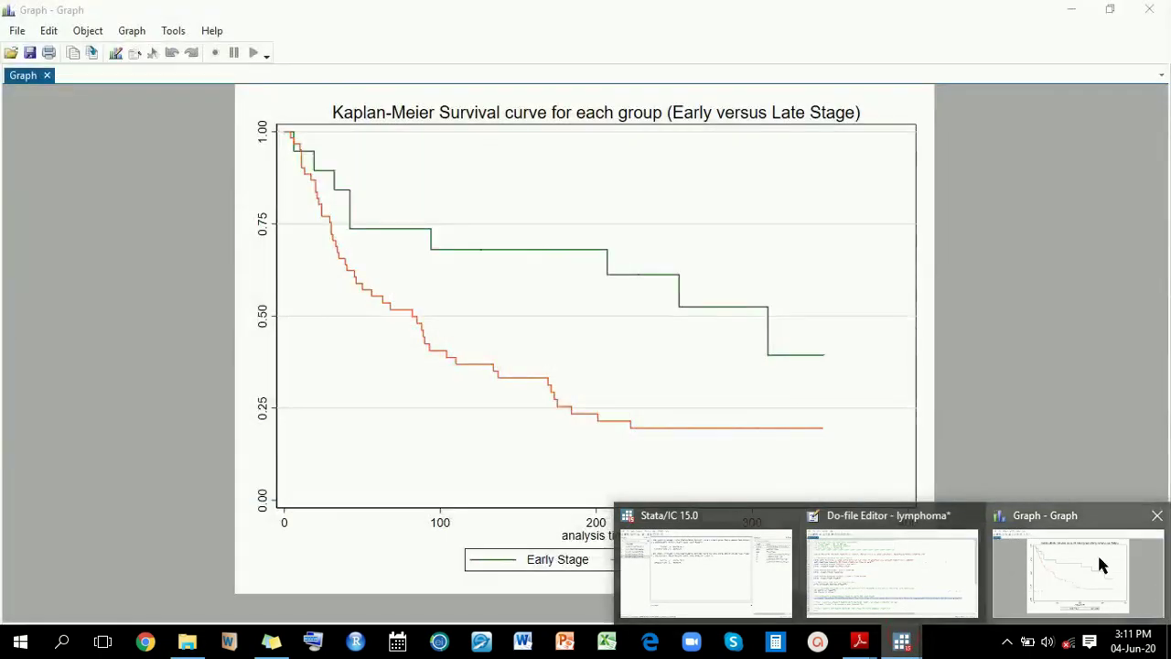
pyautogui.click(1097, 553)
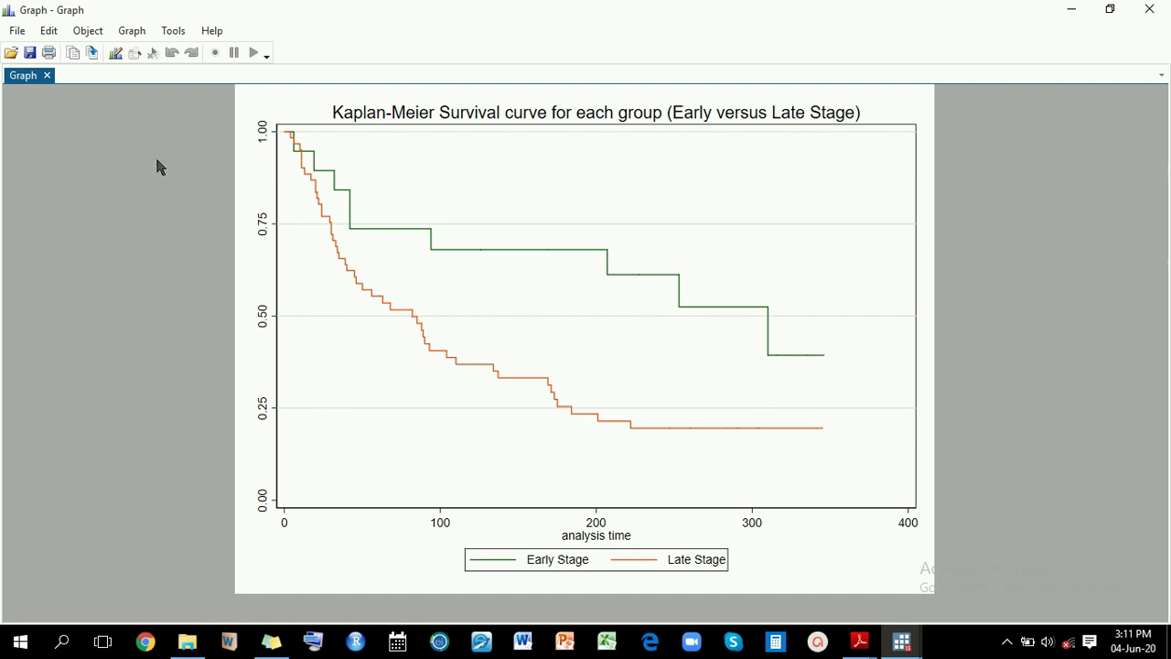
# In the Graph Editor, make the y-axis grid lines blue
pyautogui.click(115, 52)
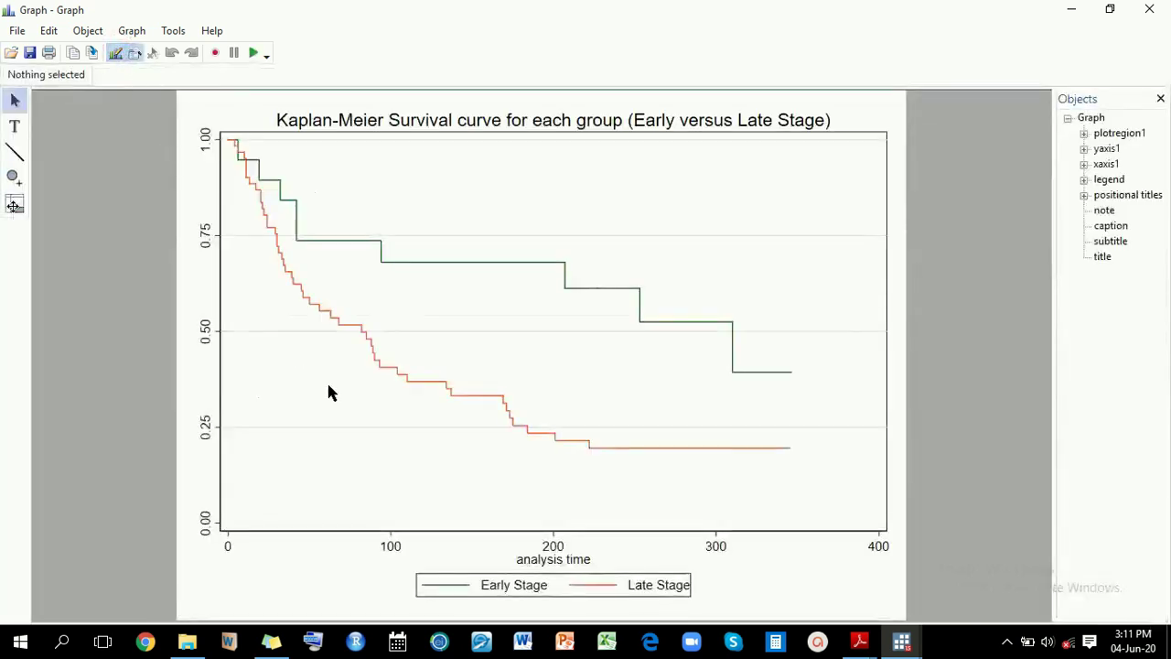
pyautogui.doubleClick(1104, 149)
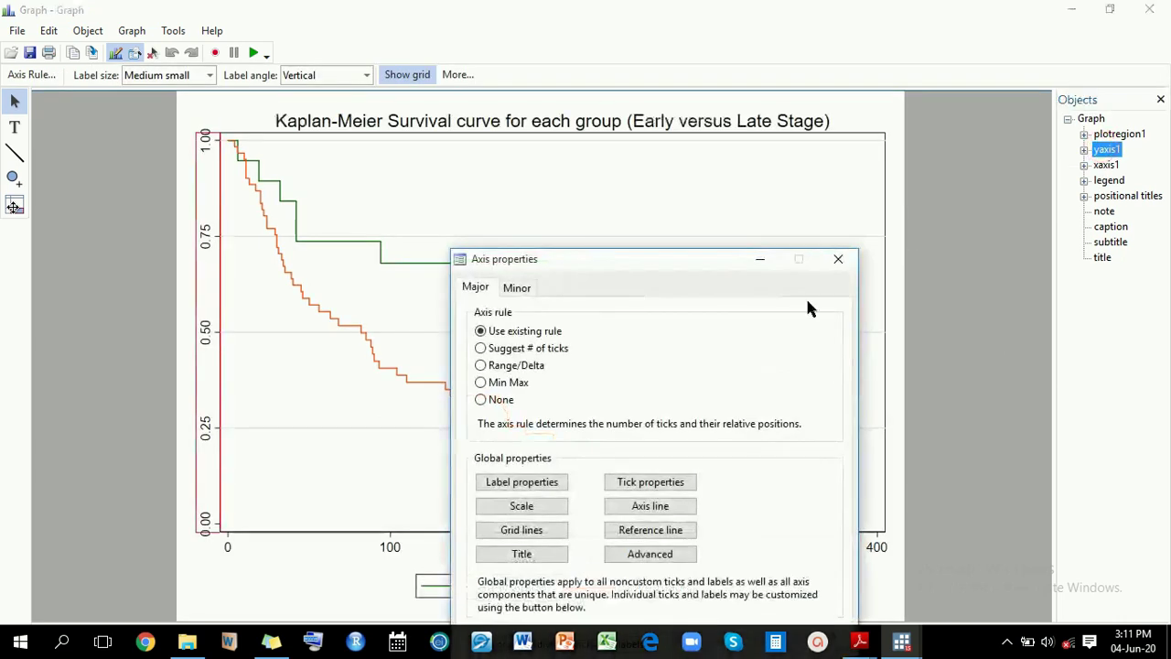
pyautogui.click(543, 531)
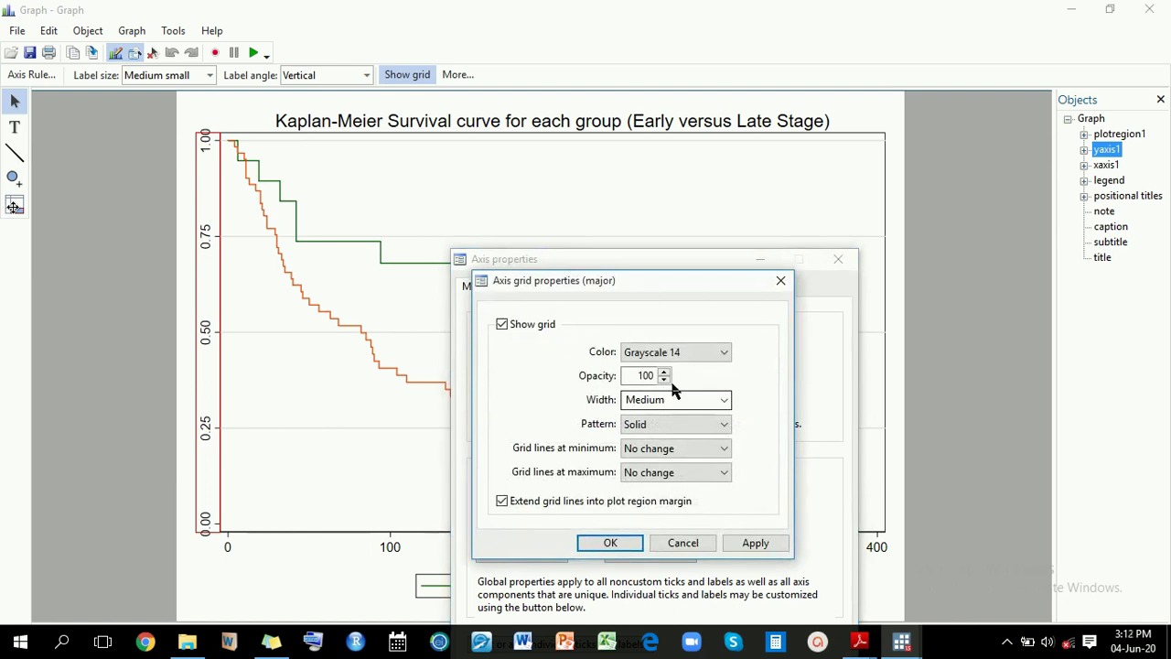
pyautogui.click(724, 351)
pyautogui.moveTo(731, 324); pyautogui.dragTo(724, 142)
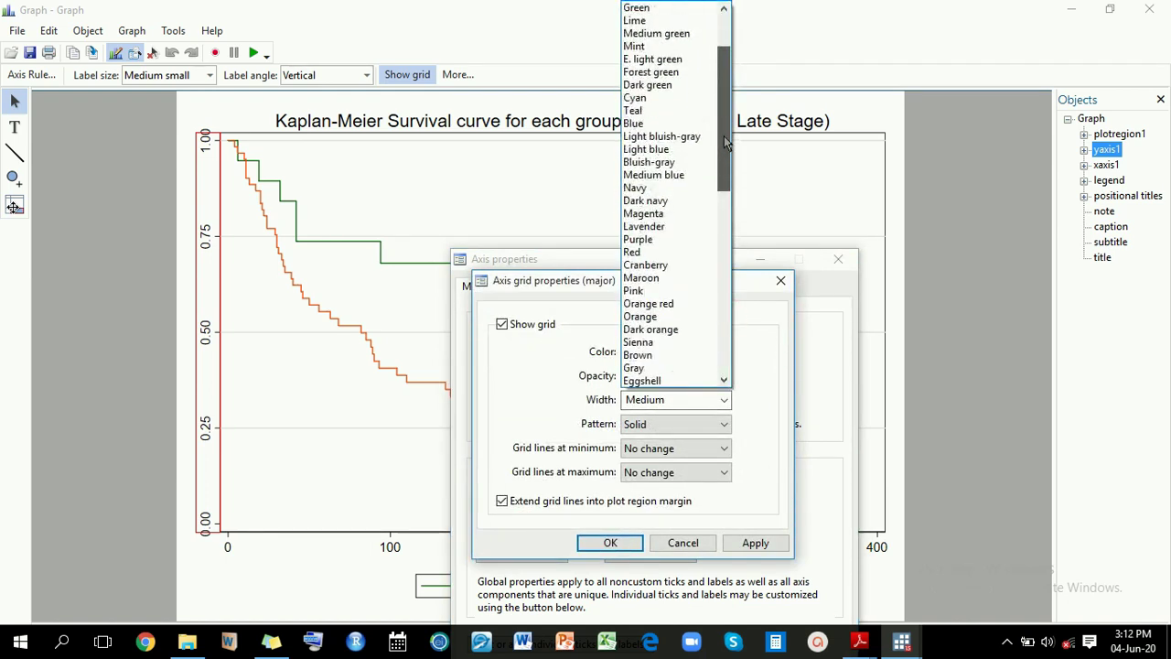
pyautogui.click(680, 123)
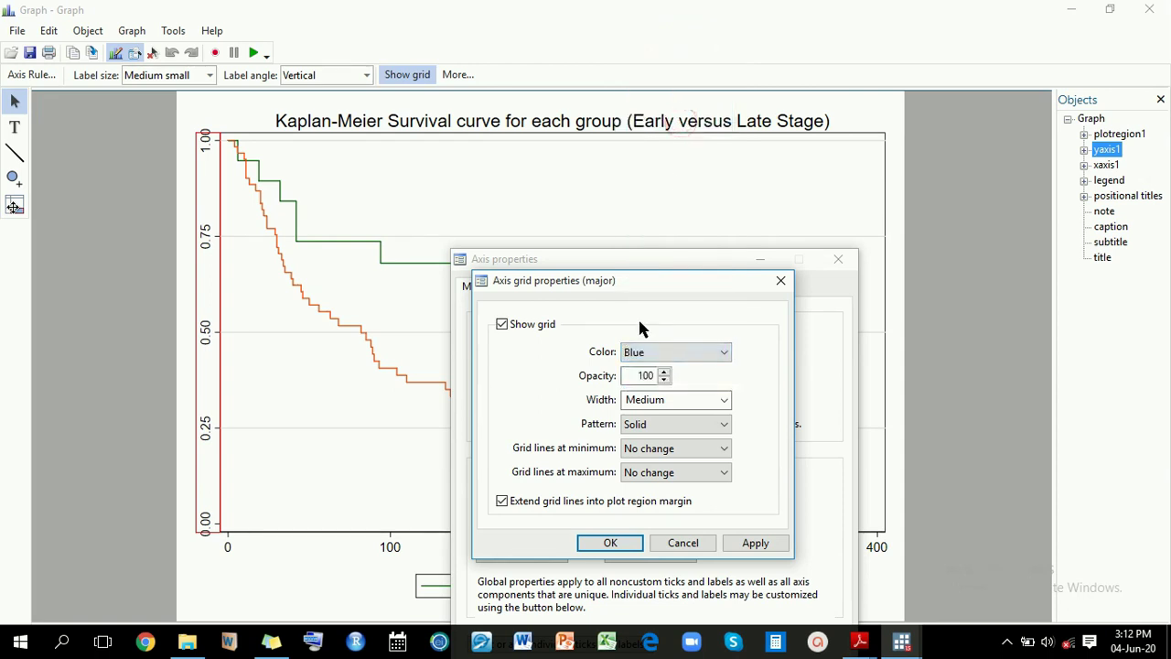
pyautogui.click(610, 542)
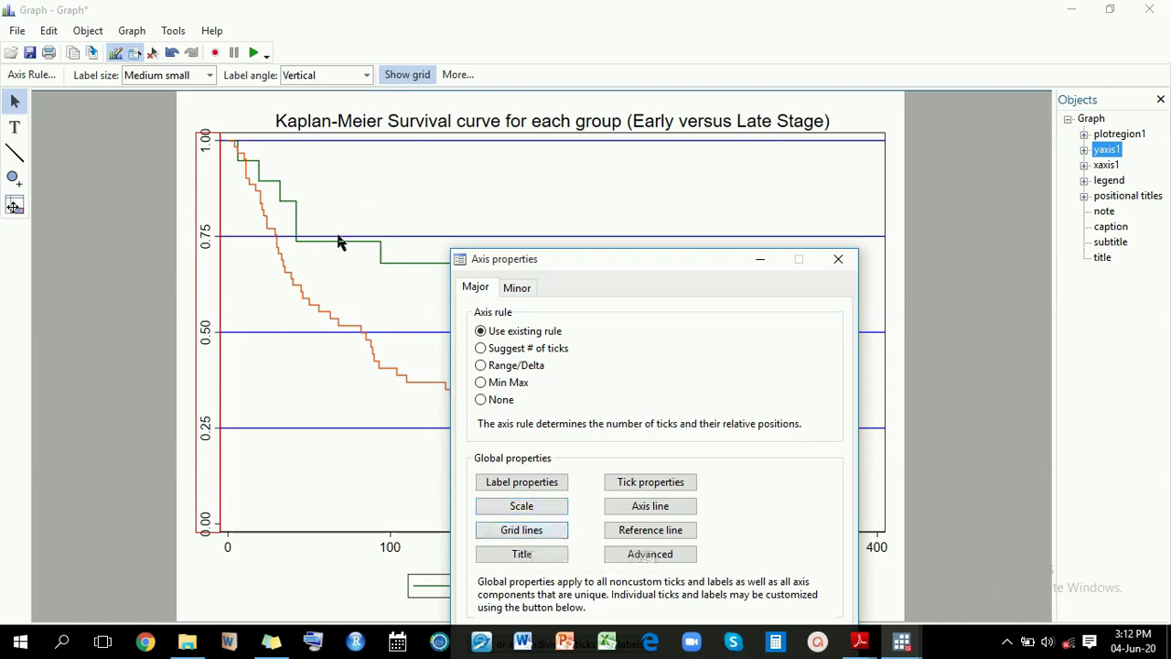
# Change the y-axis grid line pattern to very short dashes (v. short-dash)
pyautogui.click(533, 538)
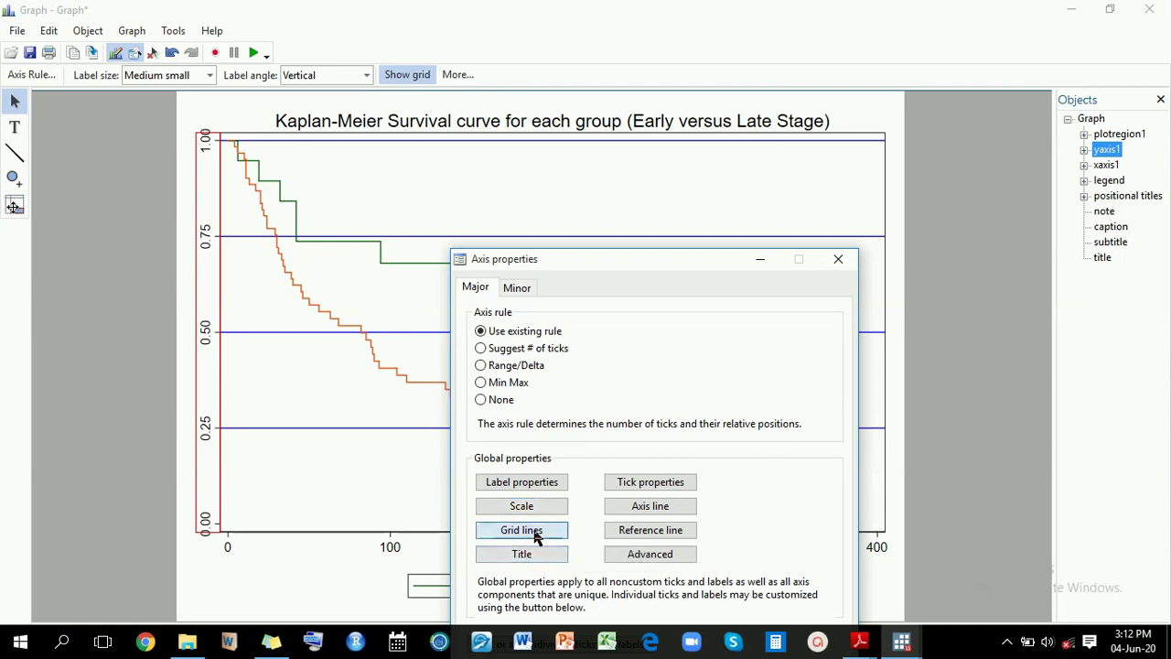
pyautogui.click(707, 431)
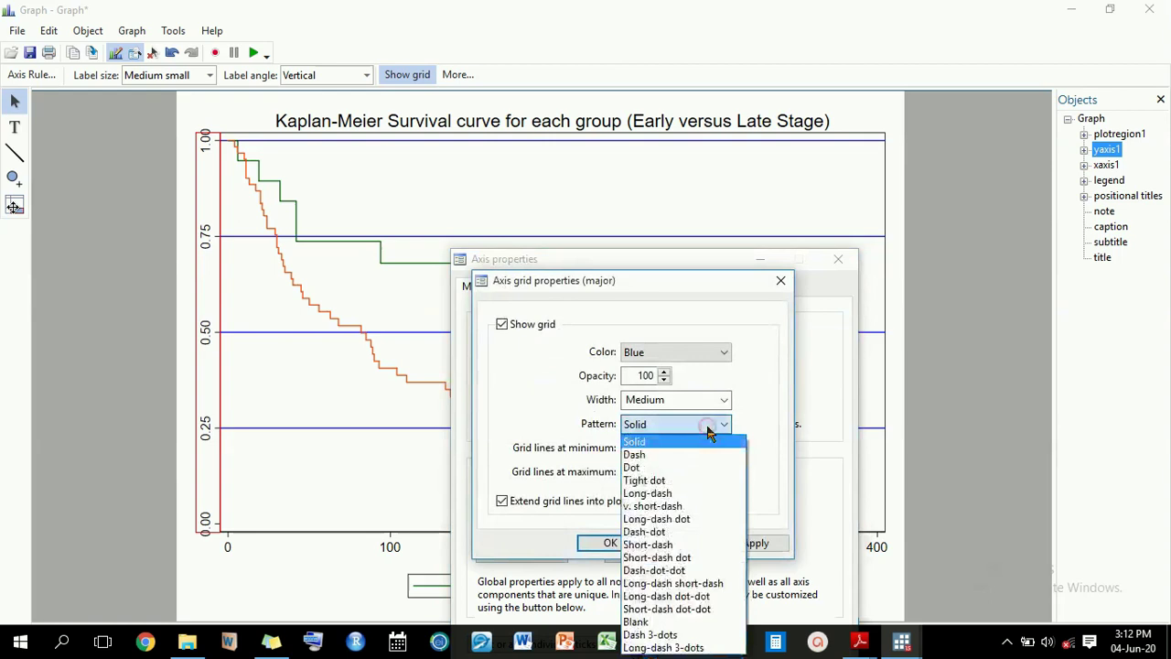
pyautogui.click(682, 506)
pyautogui.click(610, 543)
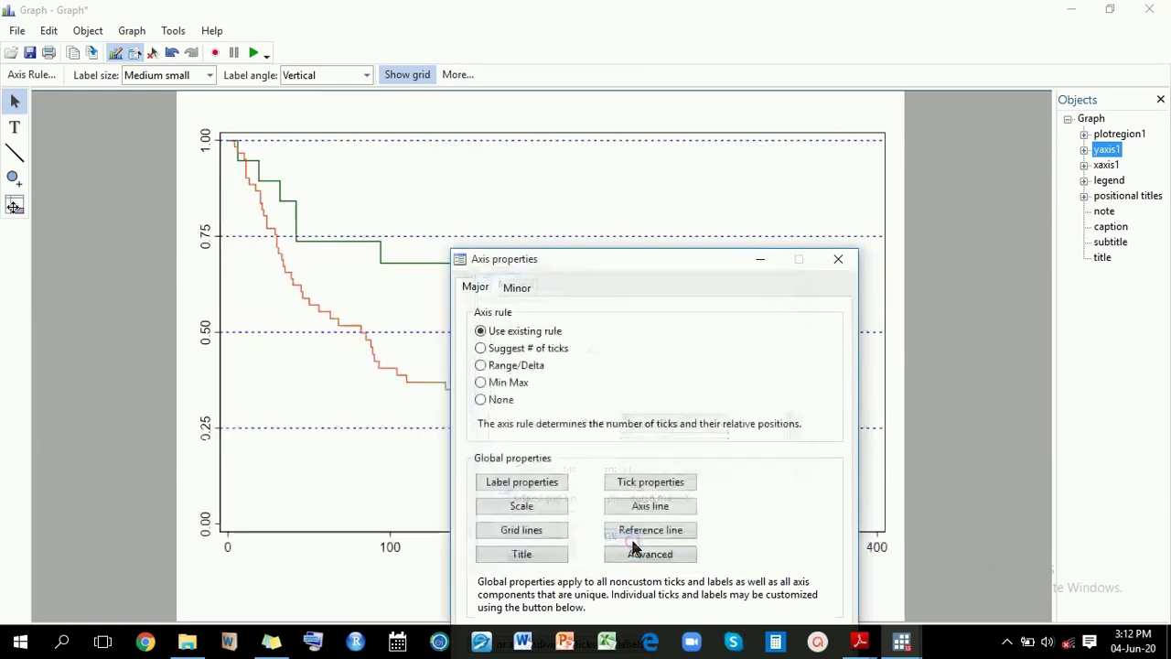
pyautogui.click(762, 261)
pyautogui.click(855, 122)
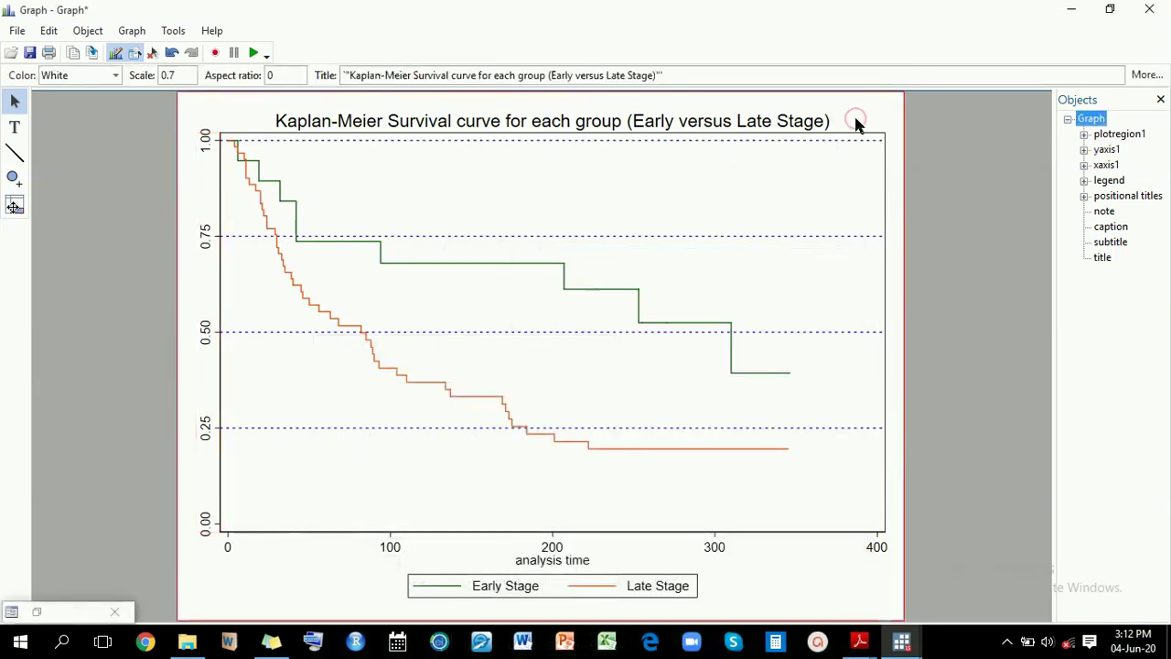
# Stop editing and save the restyled graph as Graph.gph
pyautogui.click(118, 54)
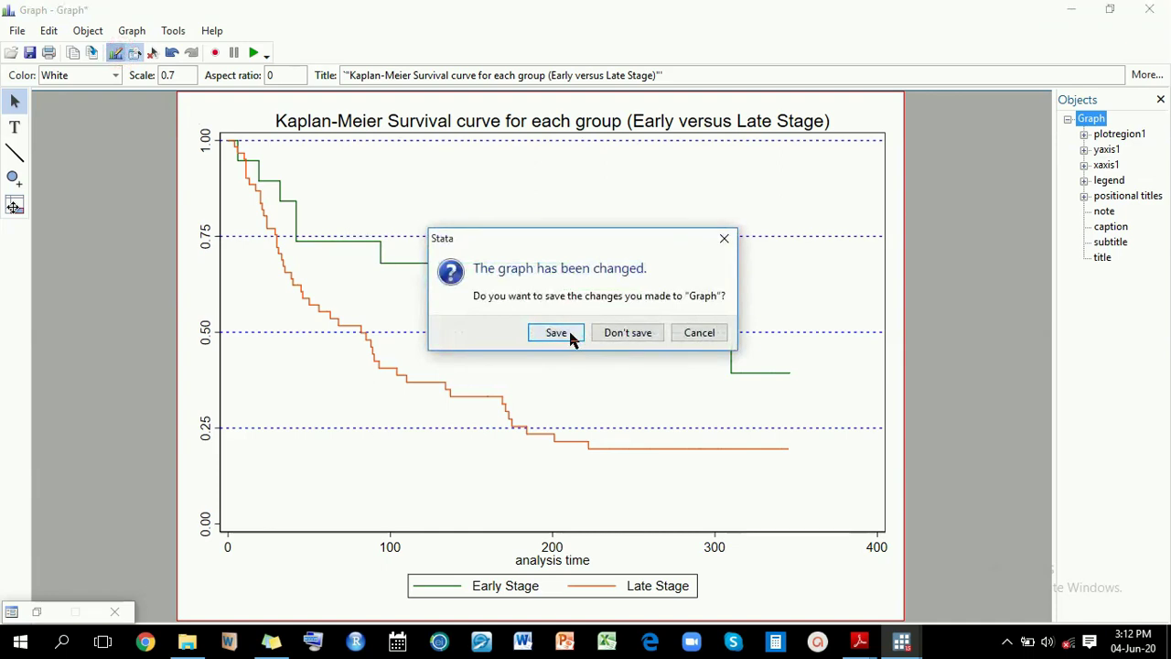
pyautogui.click(555, 333)
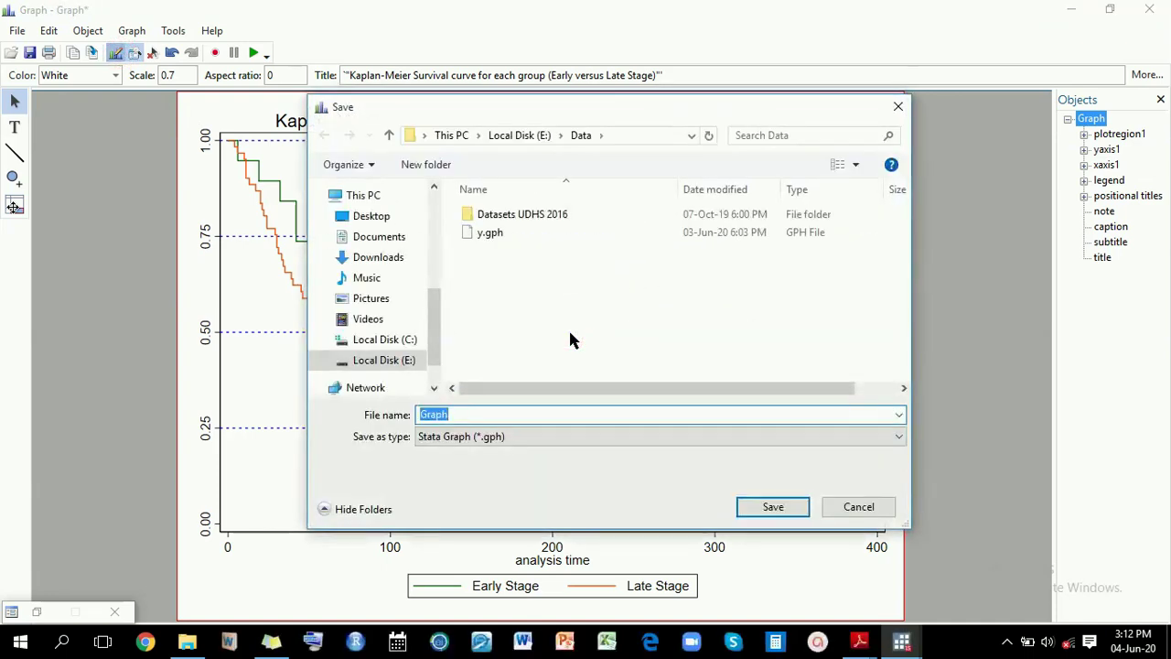
pyautogui.click(799, 502)
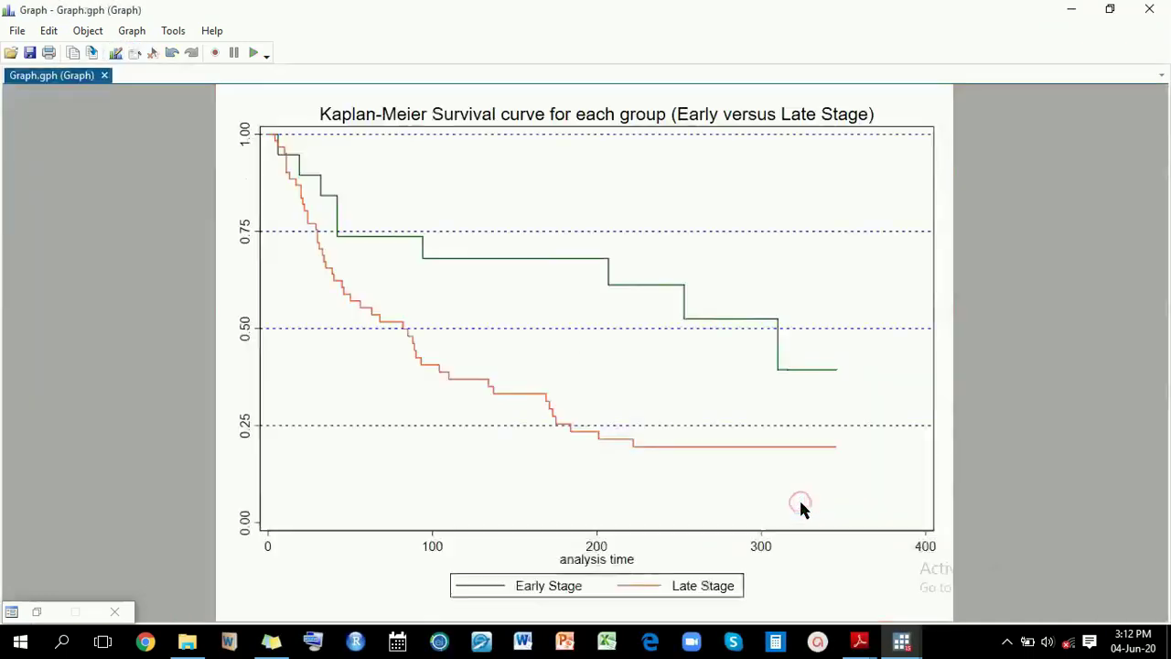